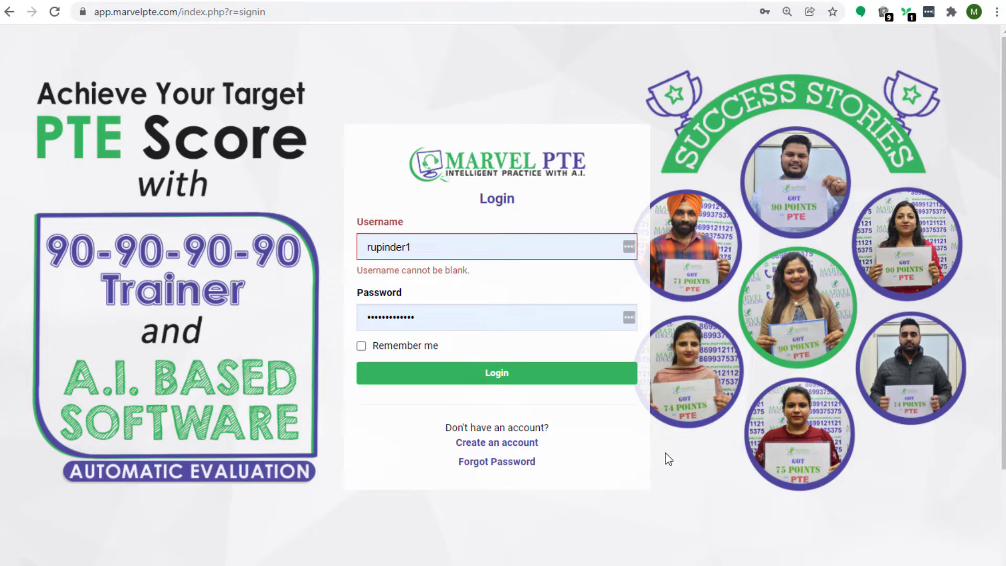
Step: Highlight the login page's web address in the address bar
left_click(145, 9)
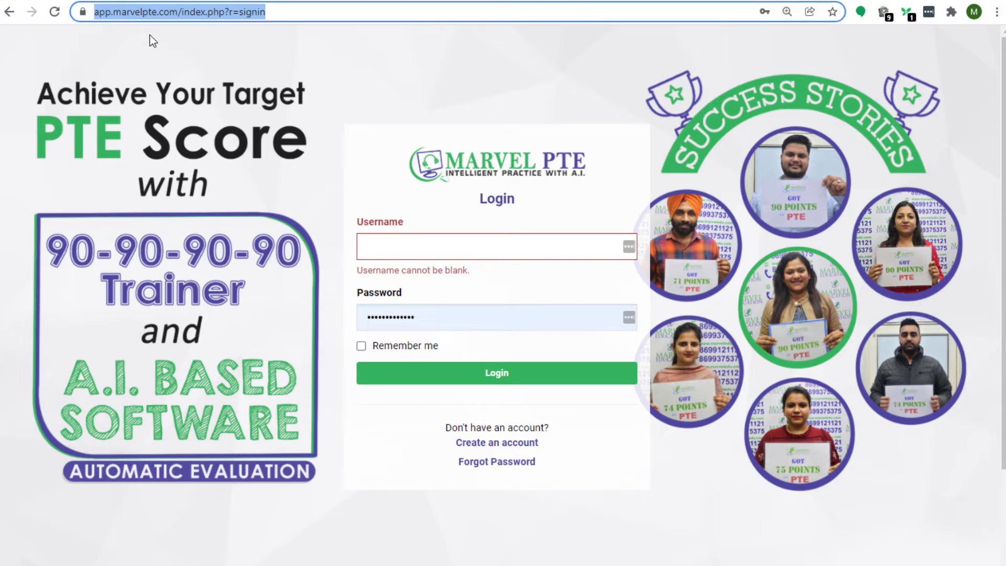
Step: Open the registration form and enter the username, name and email address
left_click(483, 444)
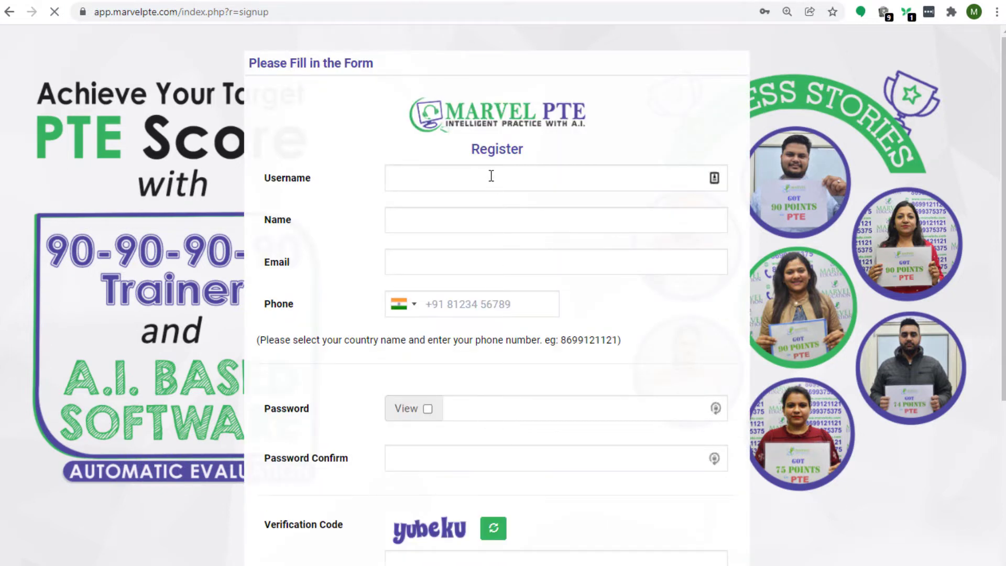
left_click(490, 176)
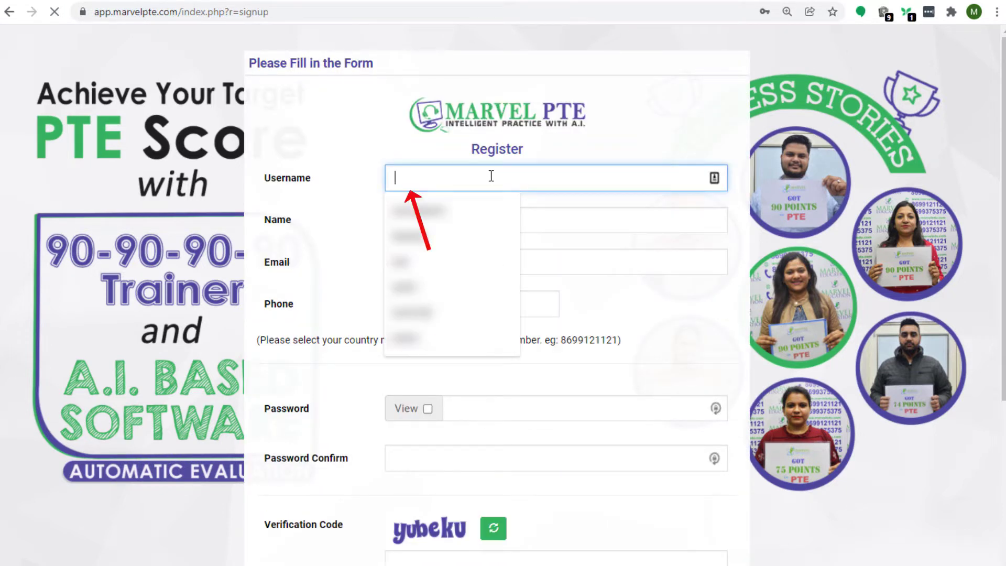
type("marv")
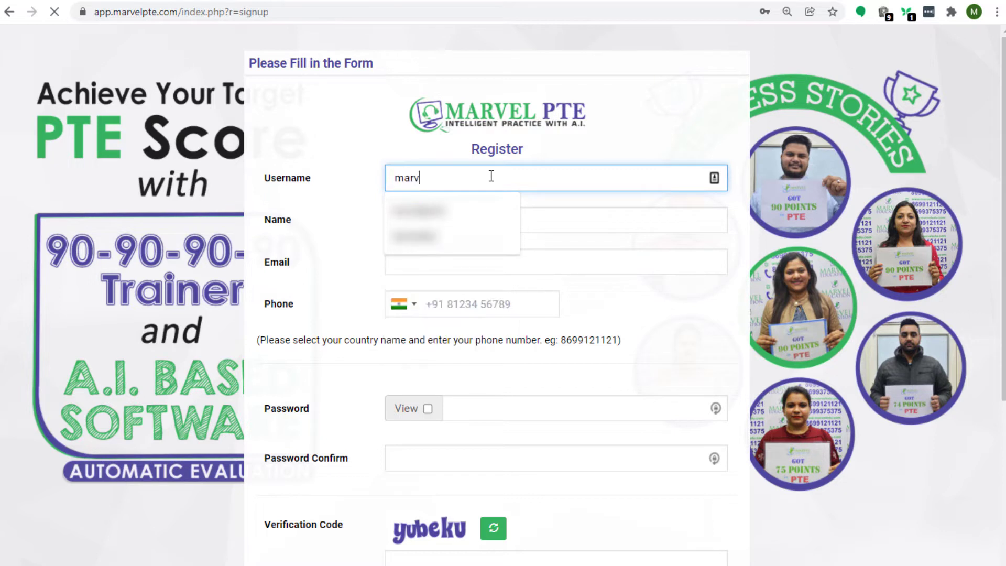
type("el")
type("test1")
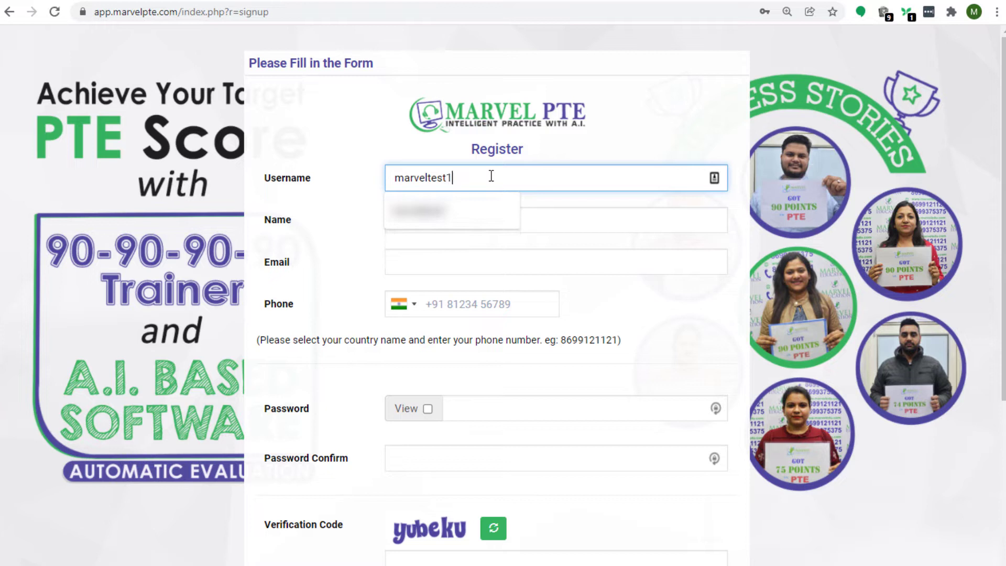
type("5")
left_click(438, 225)
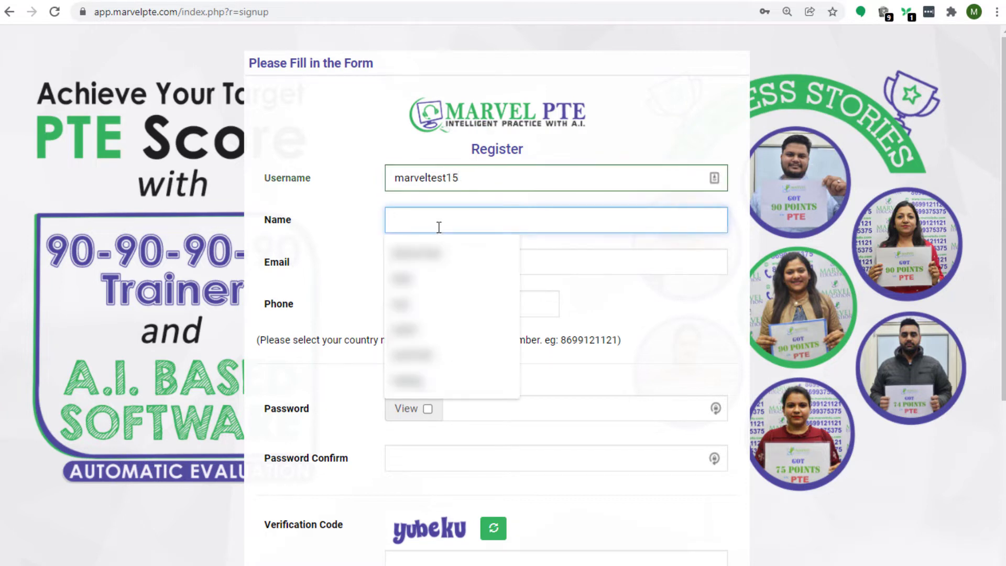
type("Marv")
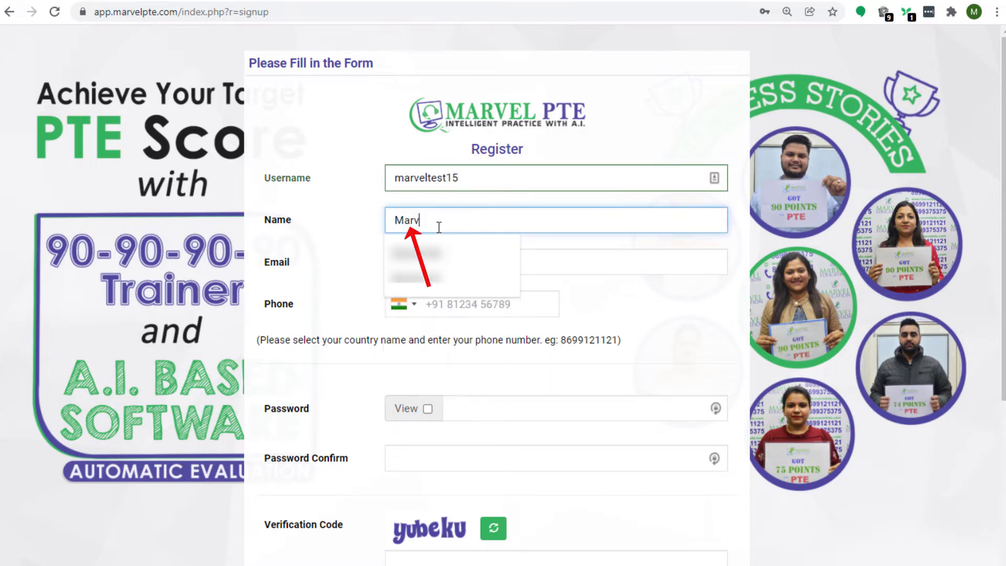
type("el12")
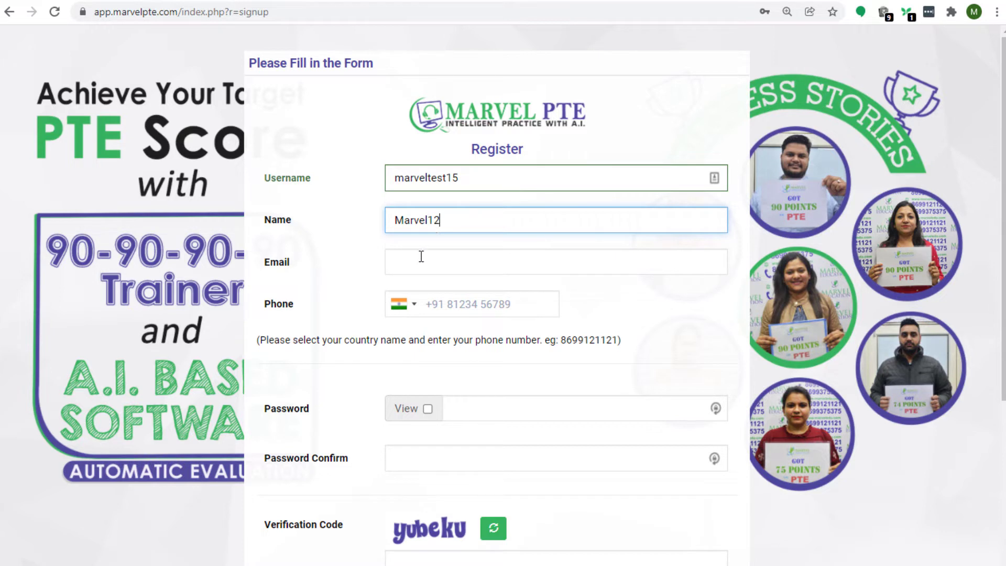
left_click(420, 256)
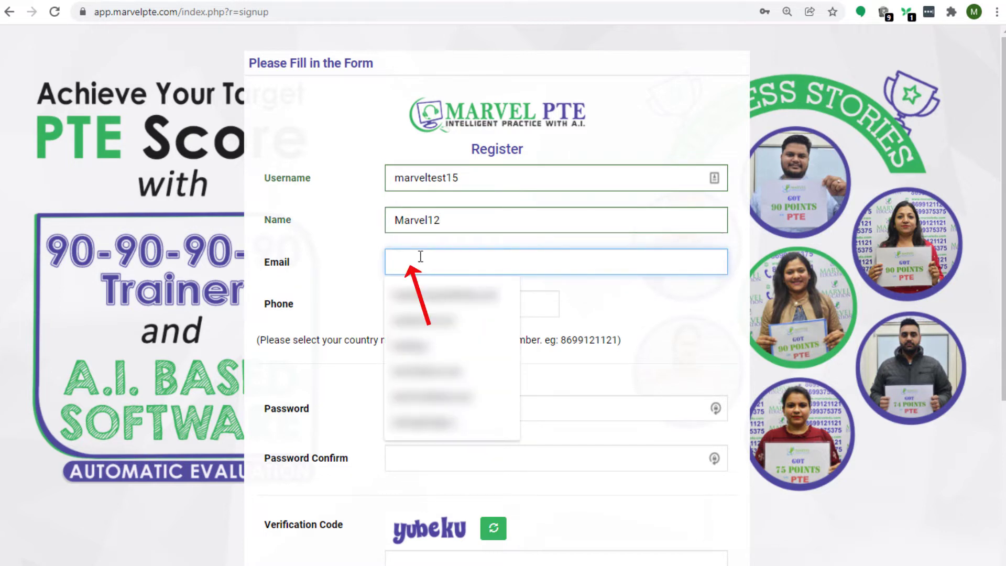
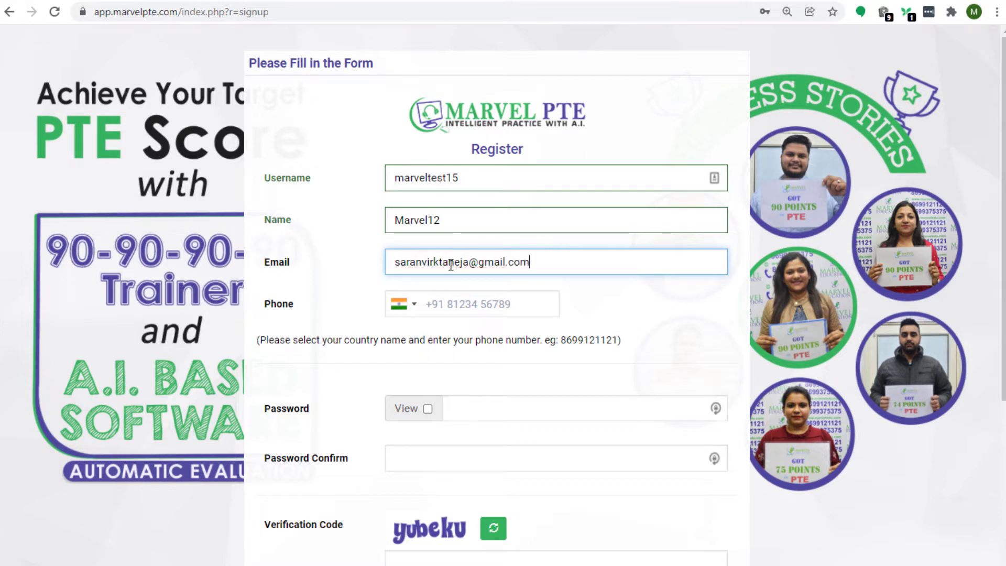
Step: Choose India (+91) with the phone number and enter a matching password and confirmation
left_click(414, 307)
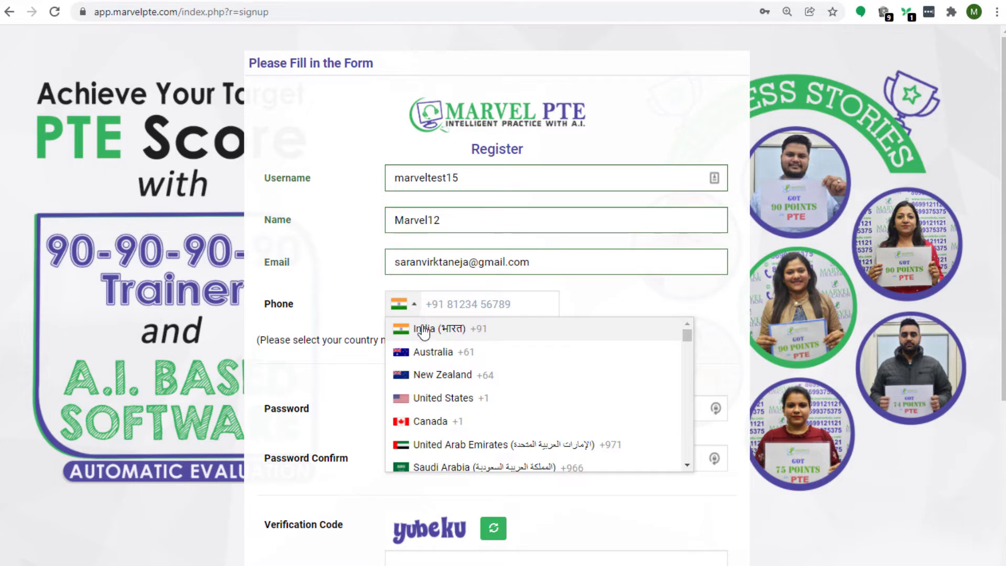
left_click(420, 332)
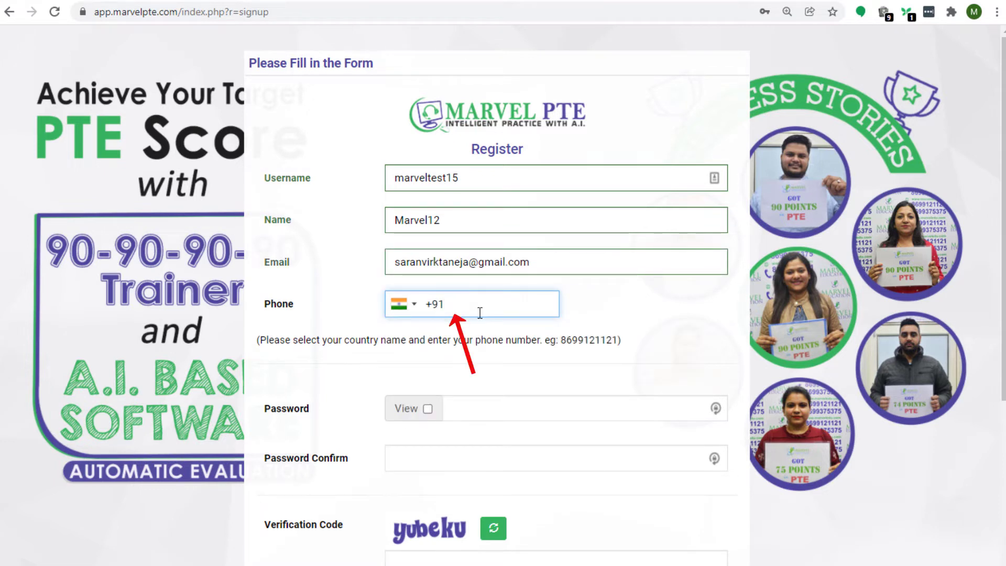
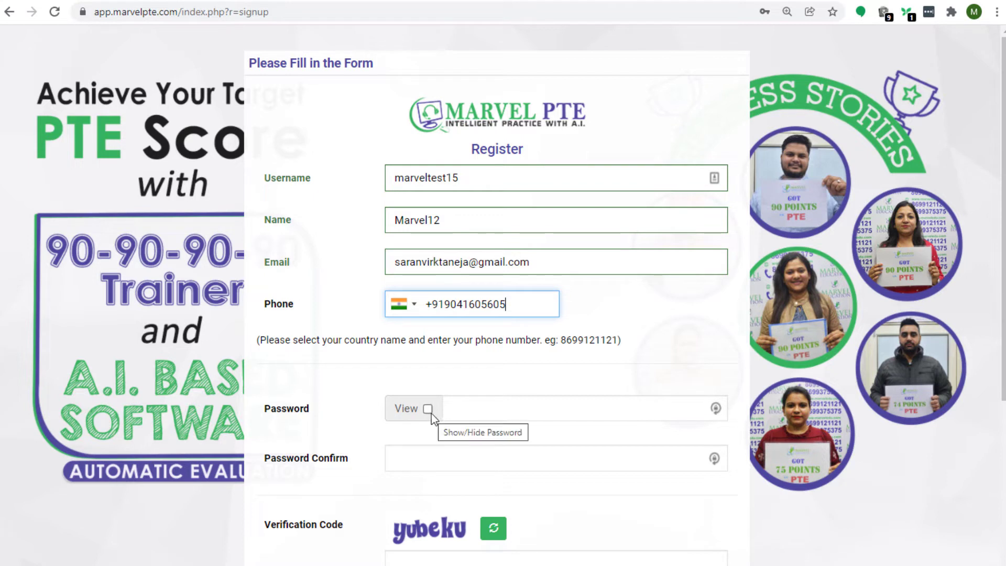
left_click(472, 414)
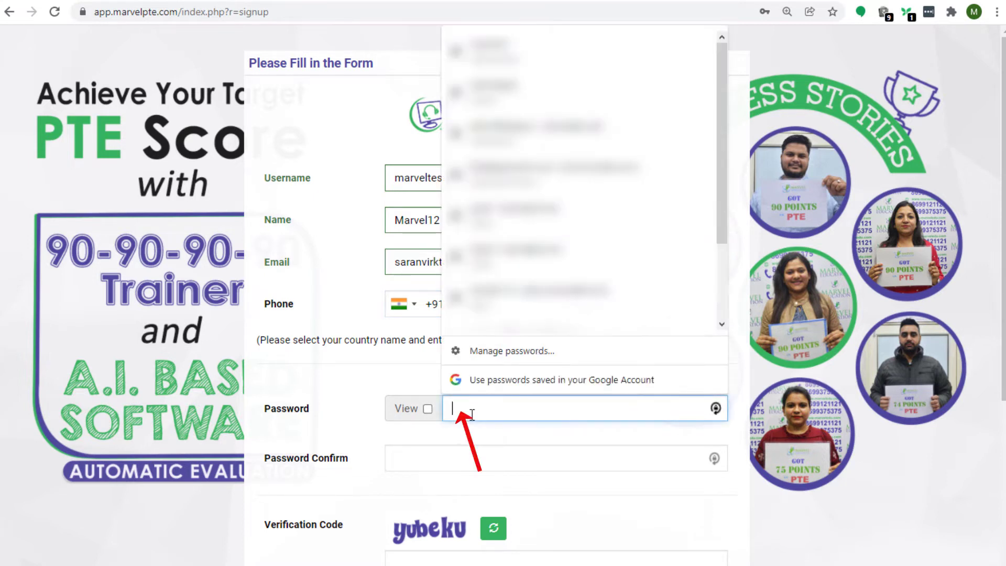
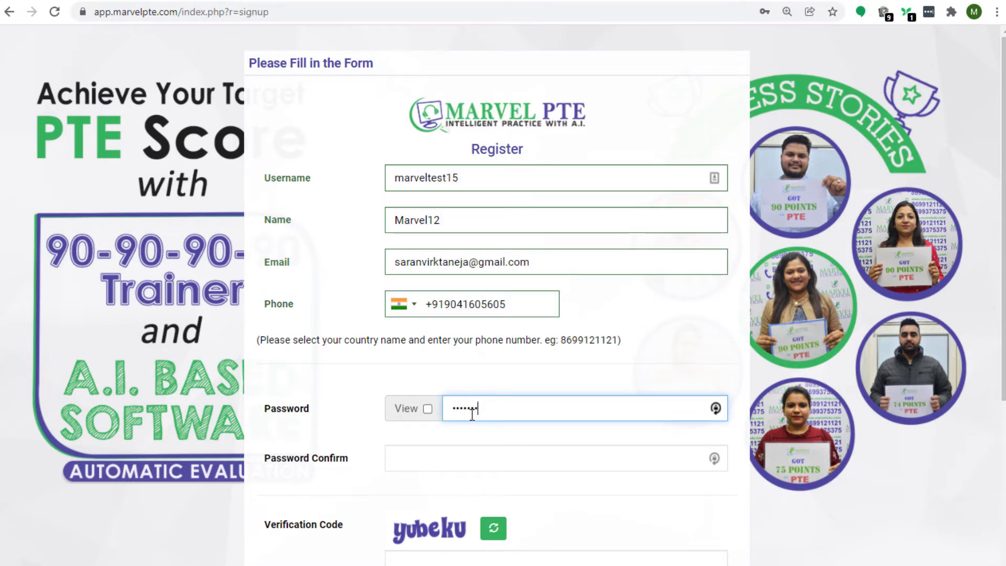
left_click(446, 452)
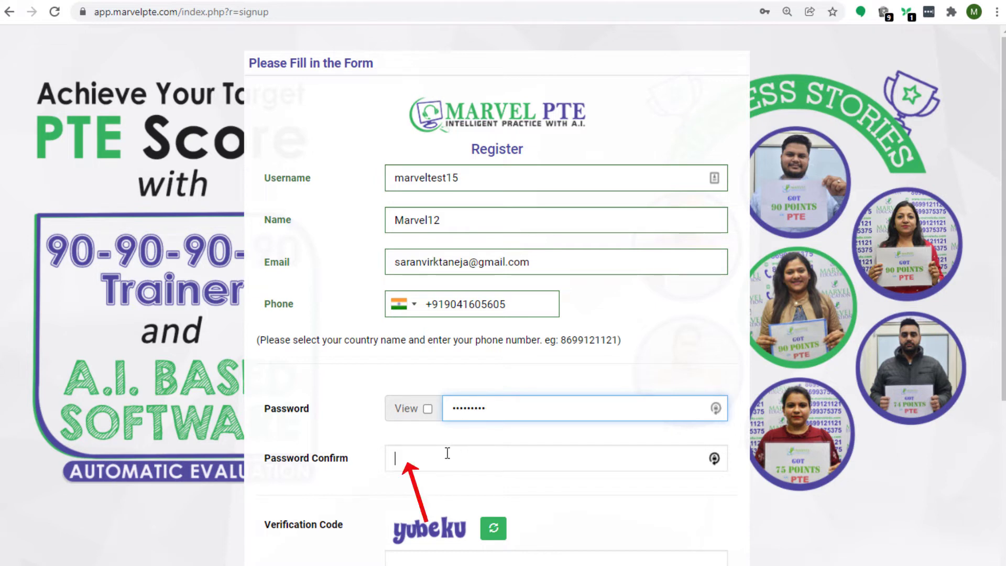
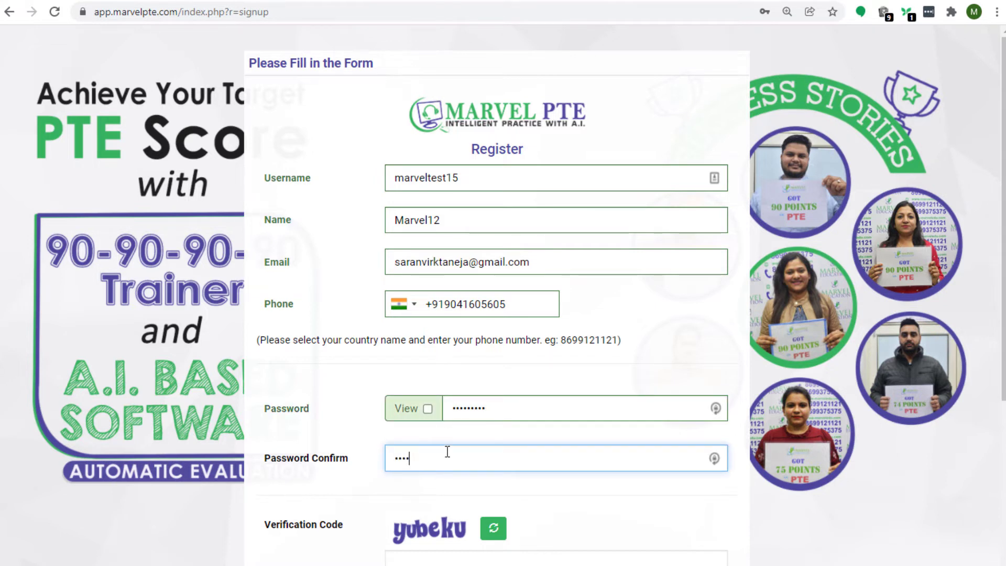
scroll(446, 452, "down", 2)
Step: Enter the verification code, agree to the Terms of Use and submit the registration
left_click(457, 427)
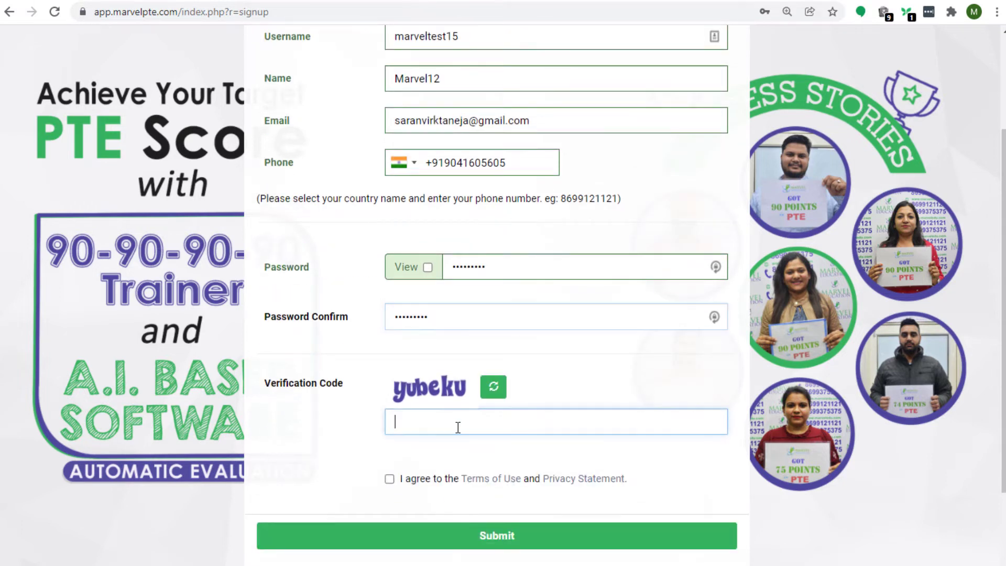
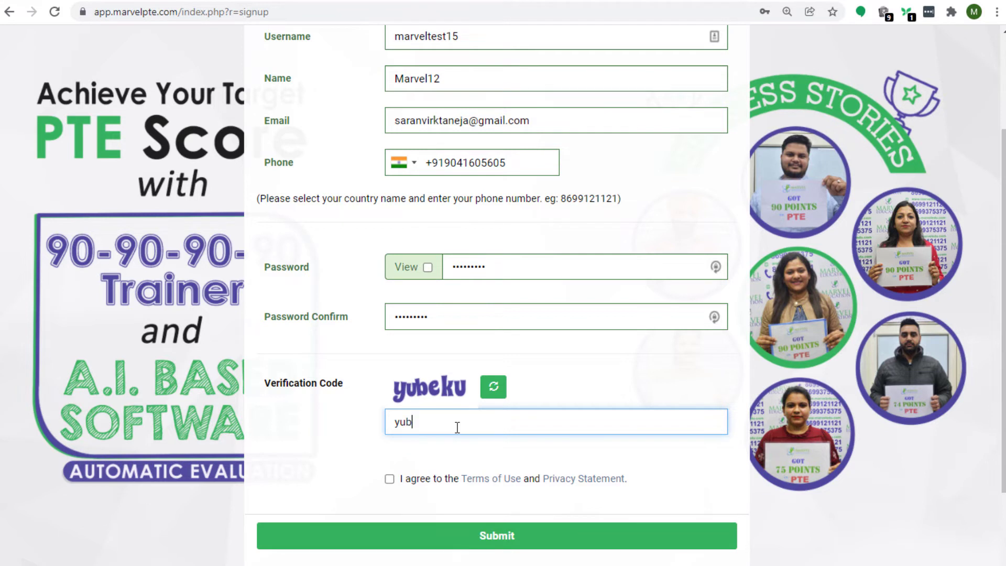
left_click(388, 479)
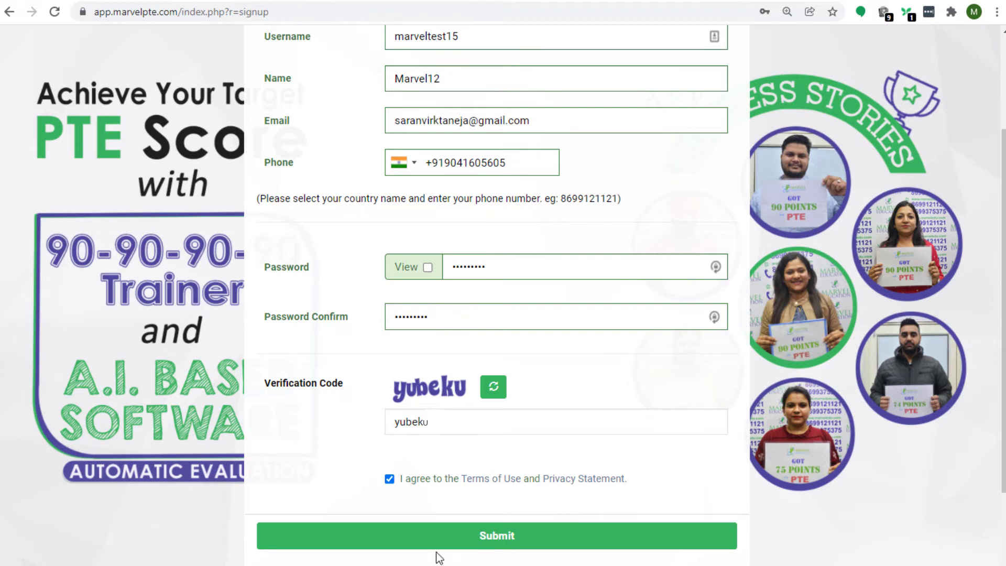
left_click(497, 536)
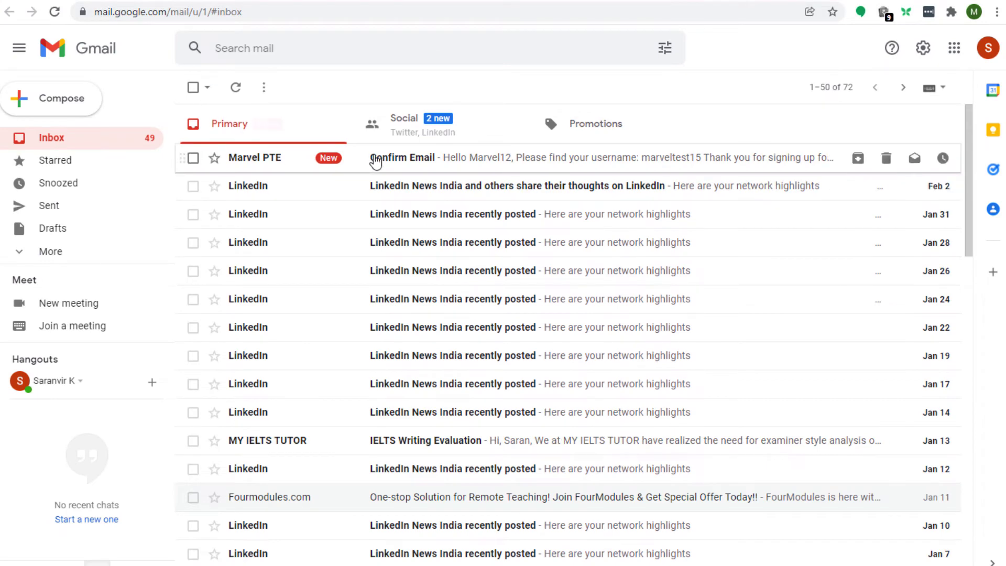
left_click(375, 162)
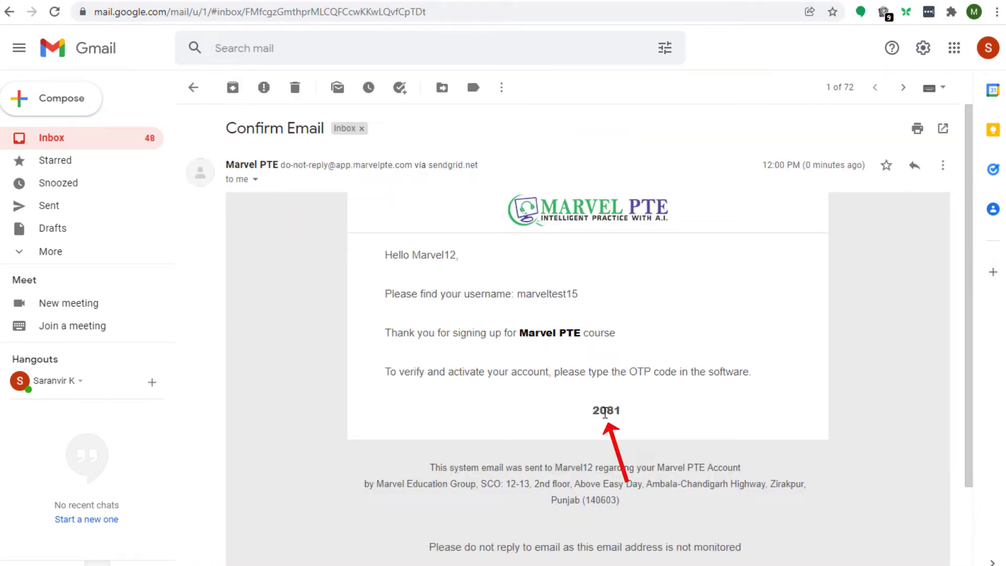
left_click_drag(592, 409, 621, 408)
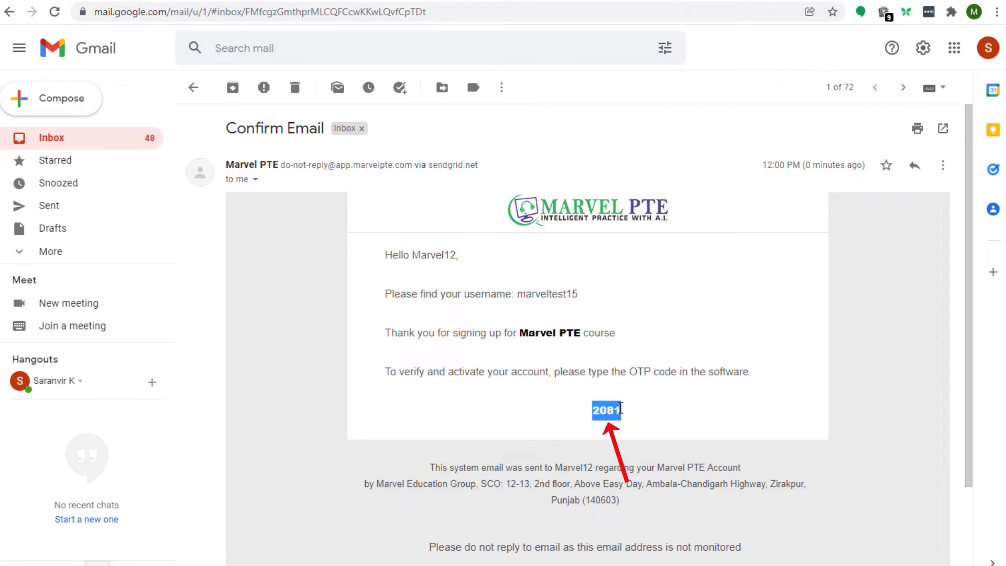
key("ctrl+Tab")
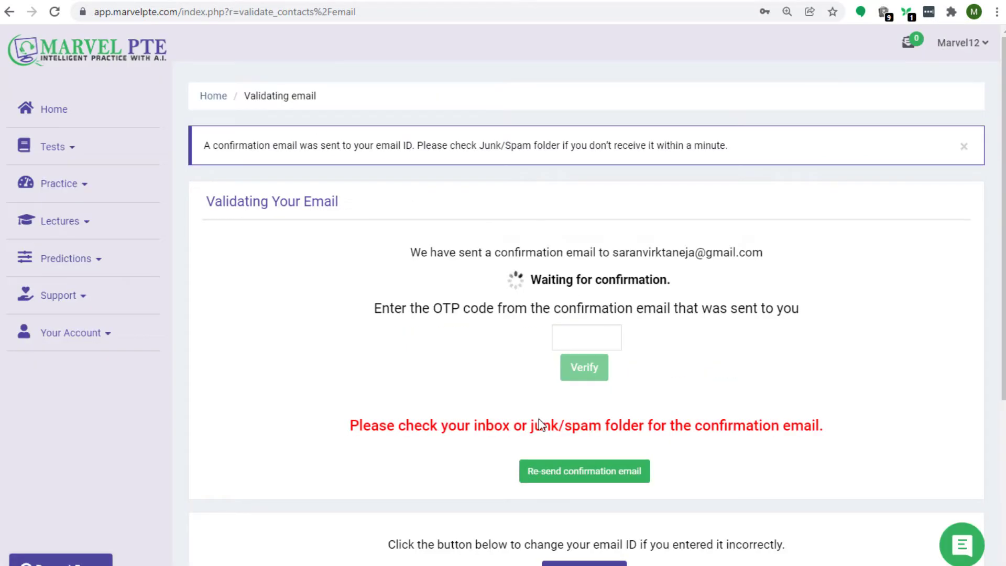
scroll(540, 425, "down", 1)
left_click(576, 271)
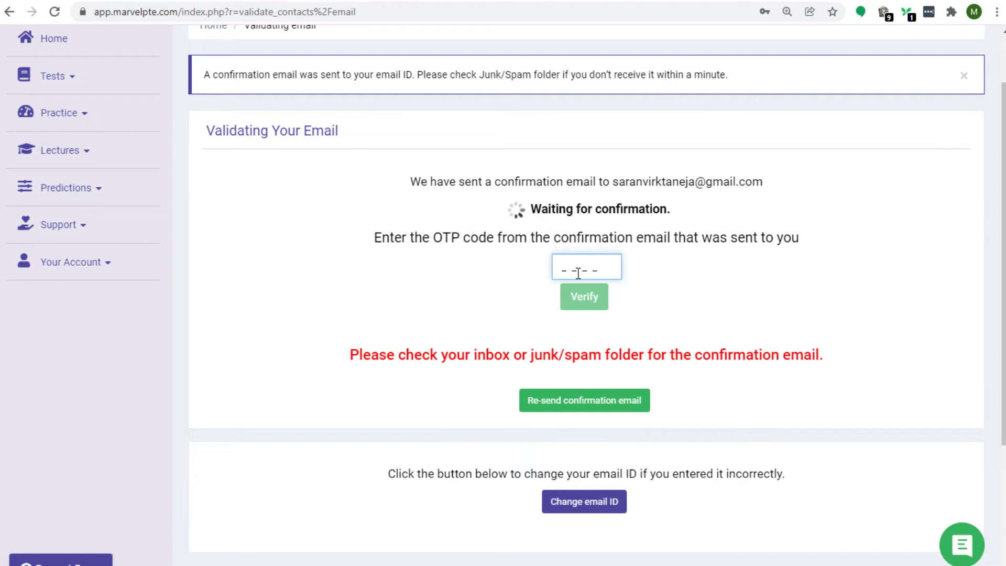
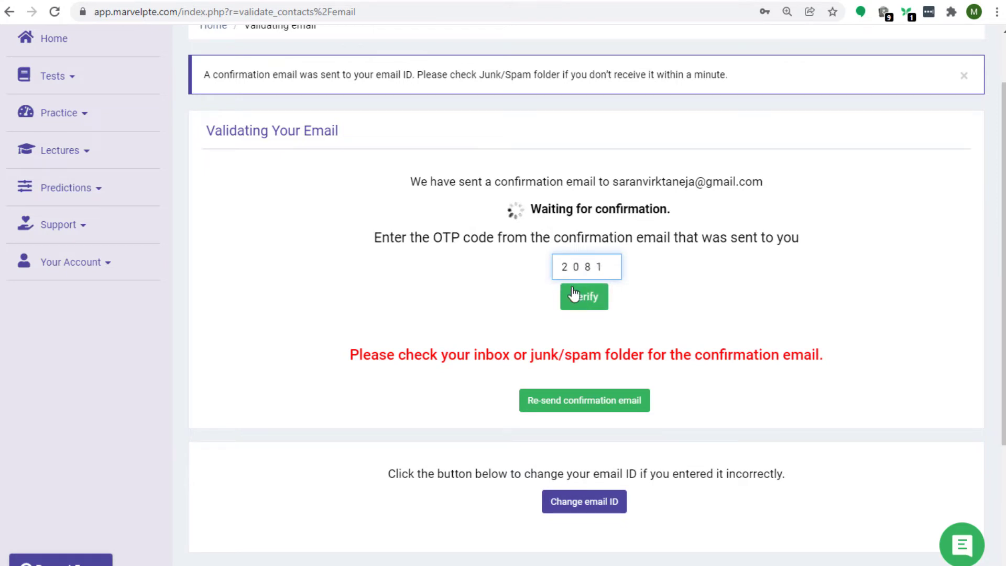
left_click(574, 296)
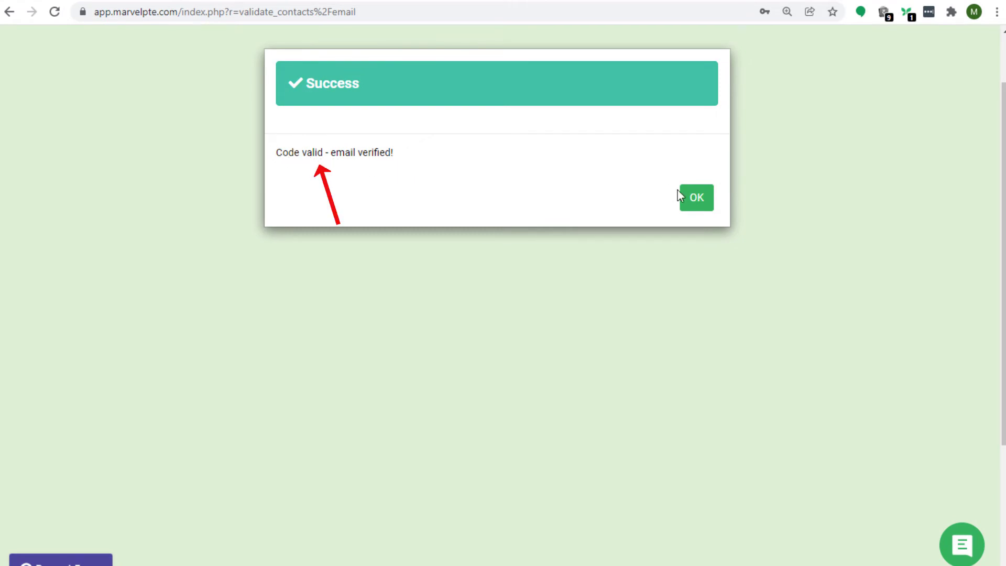
left_click(697, 199)
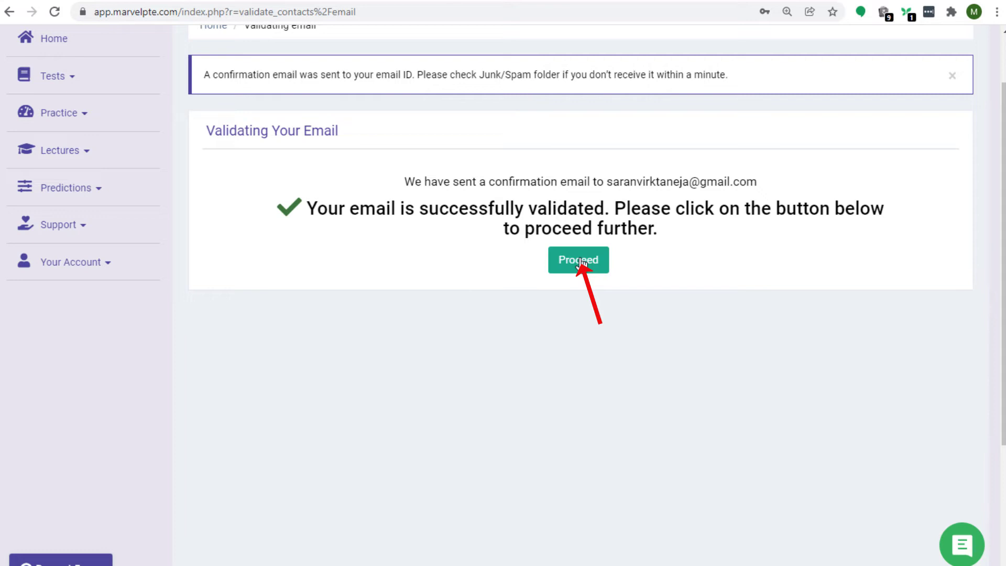
left_click(580, 265)
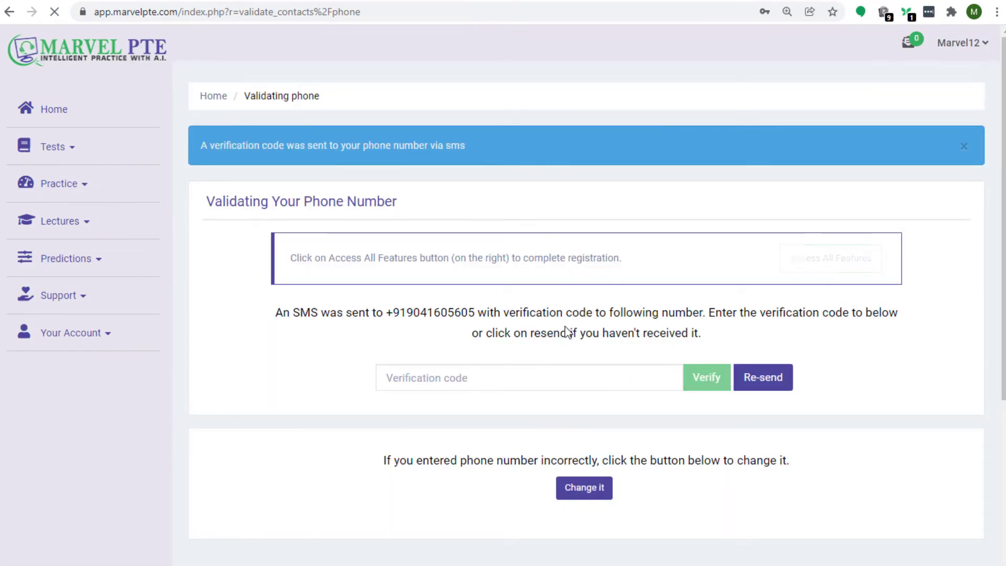
scroll(560, 324, "down", 1)
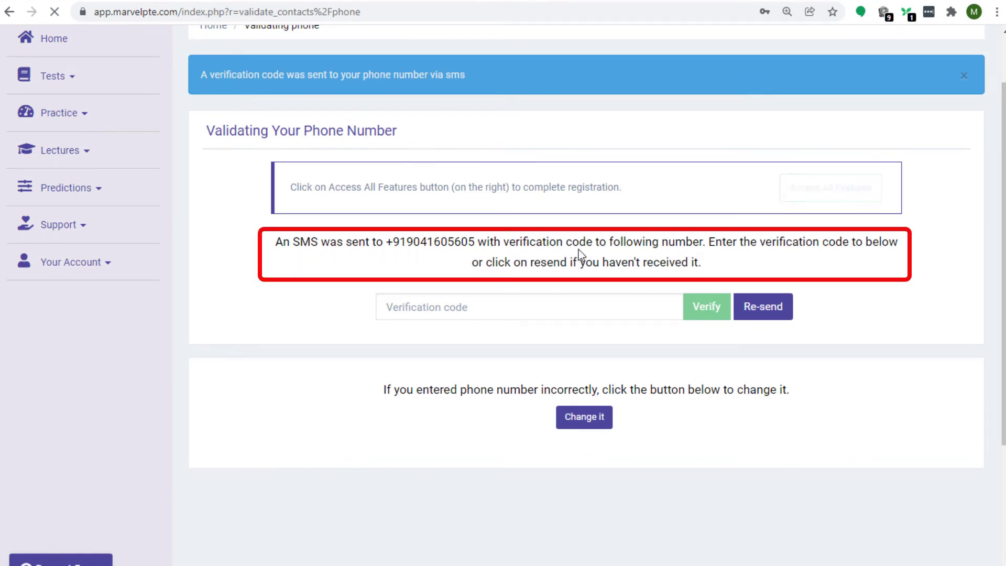
left_click(519, 310)
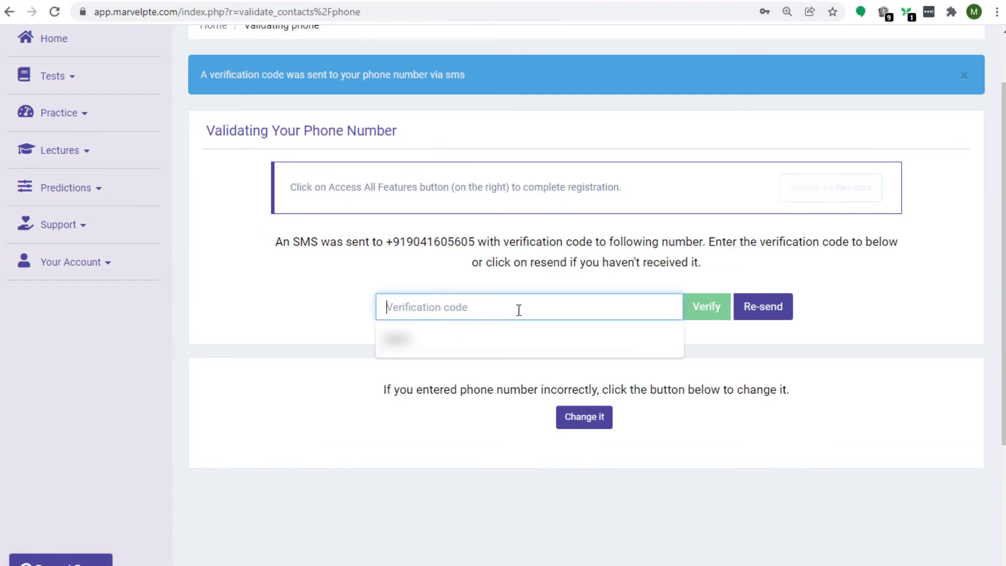
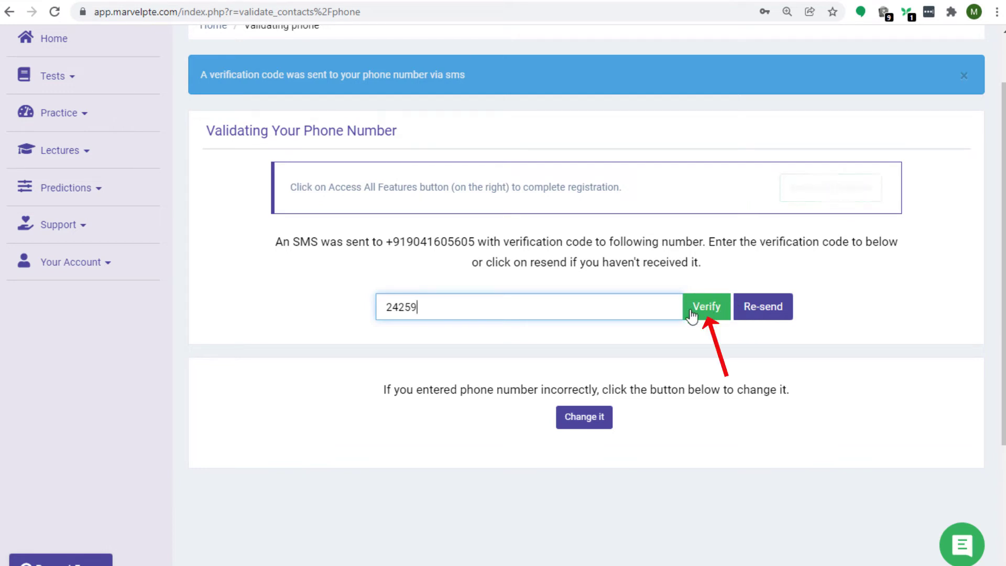
left_click(710, 306)
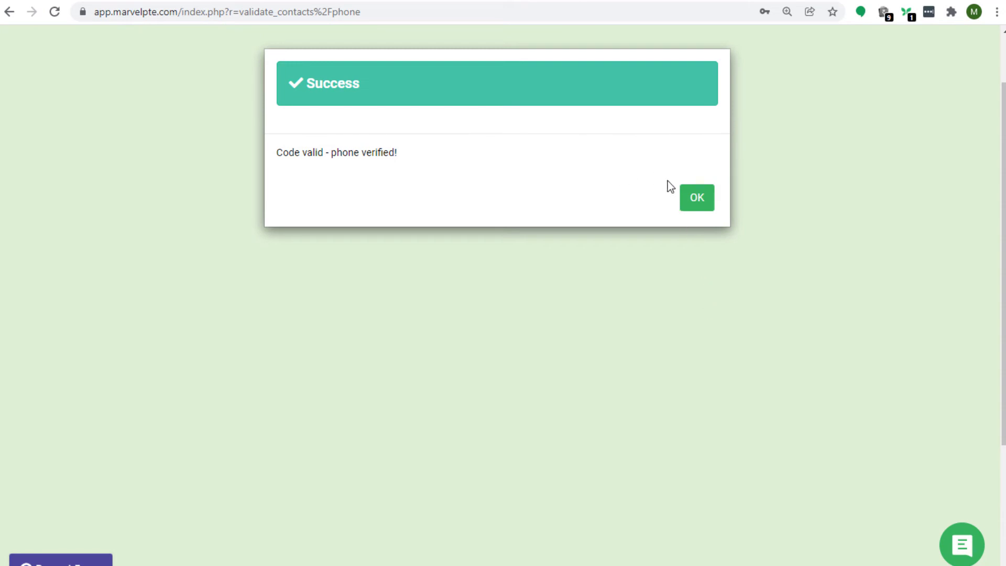
left_click(700, 199)
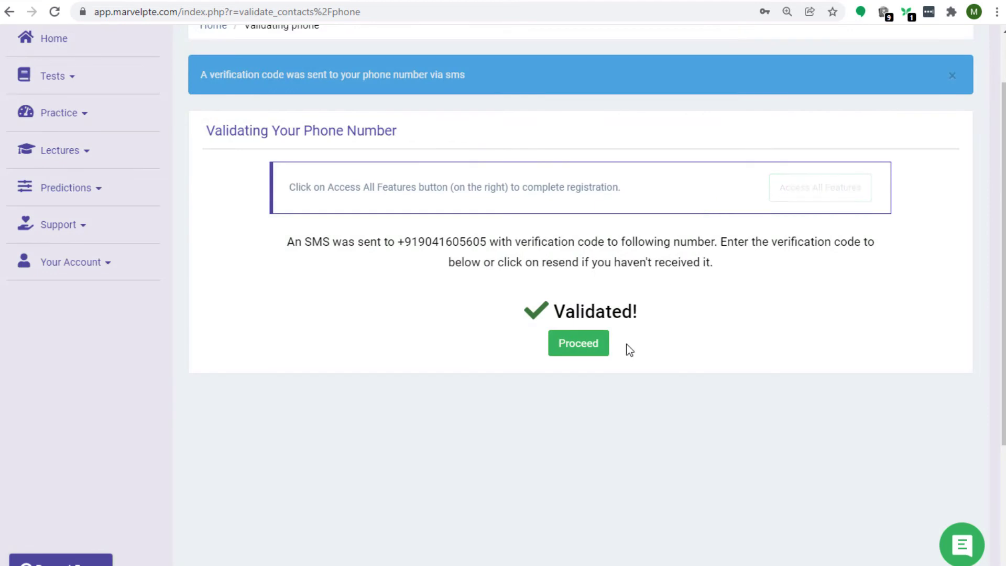
left_click(588, 349)
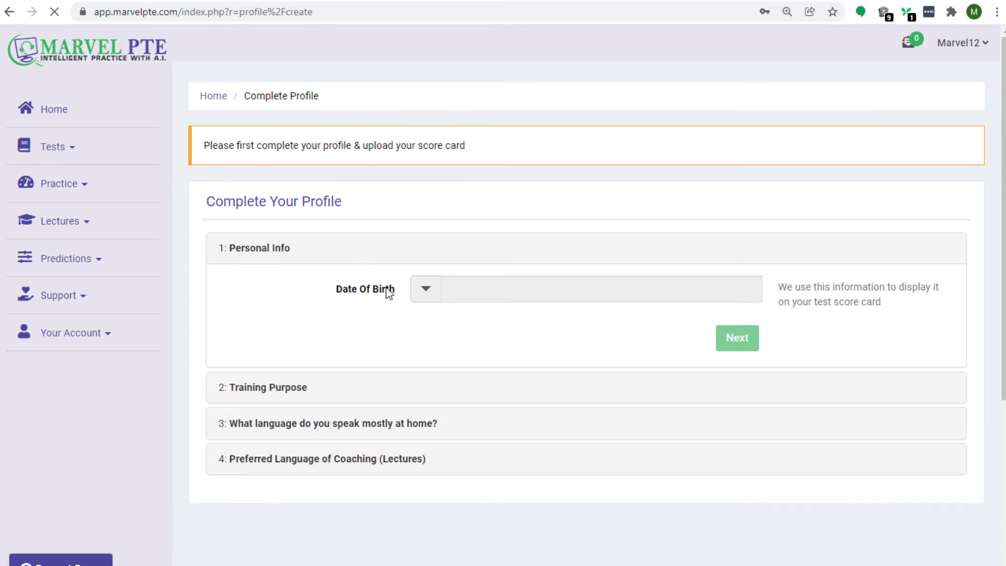
Step: Set the date of birth to June 23, 2004 and continue to Training Purpose
left_click(425, 291)
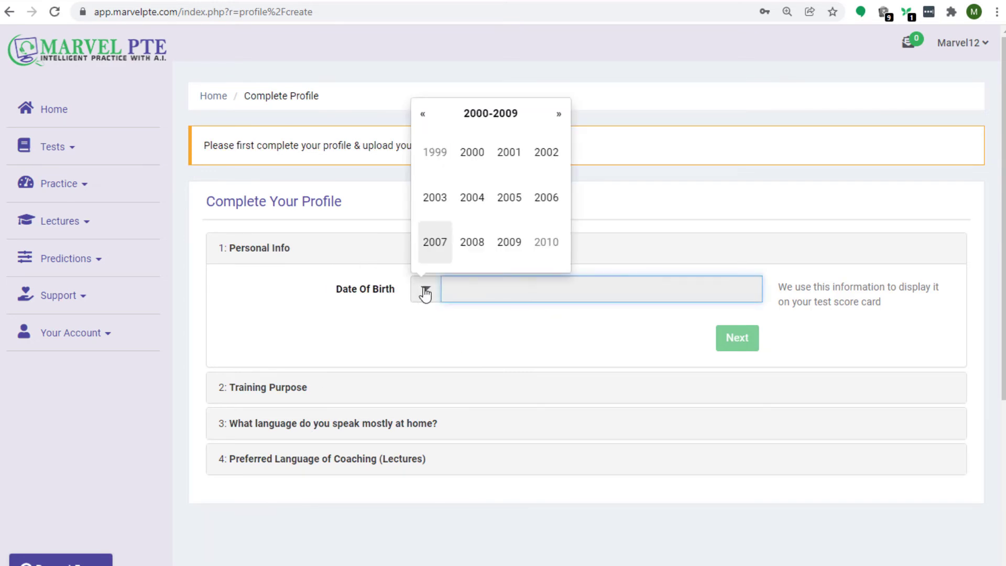
left_click(480, 209)
left_click(477, 207)
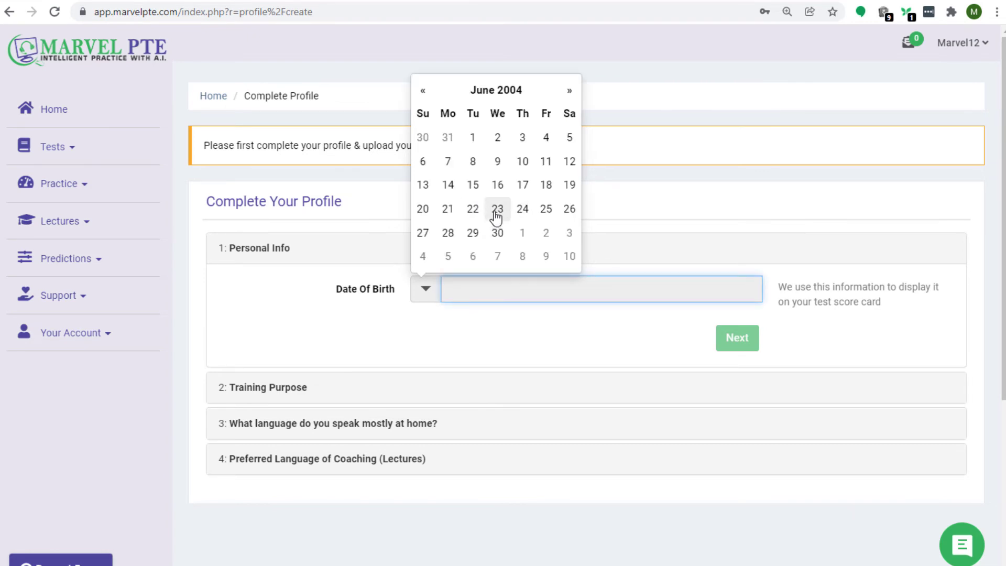
left_click(496, 214)
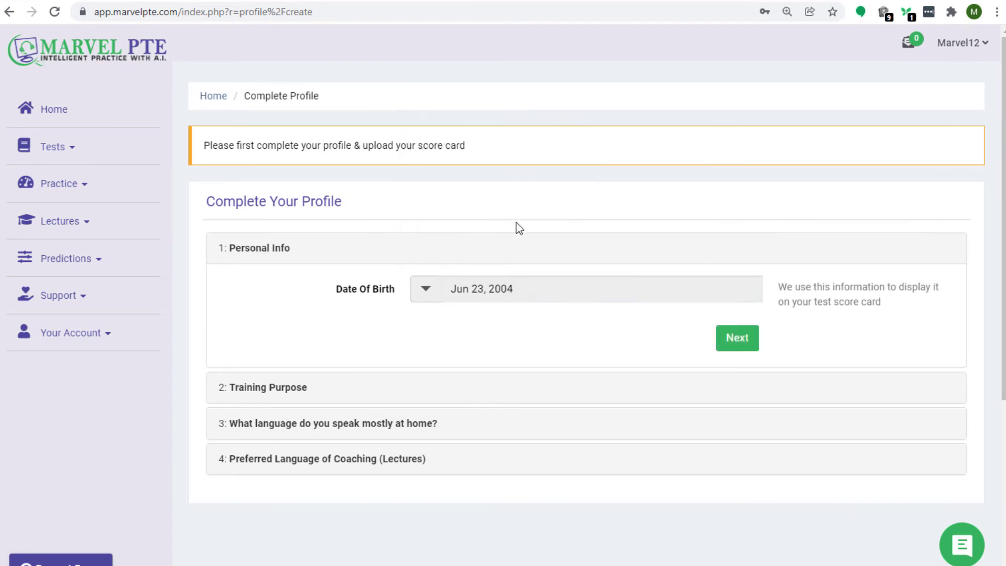
left_click(737, 340)
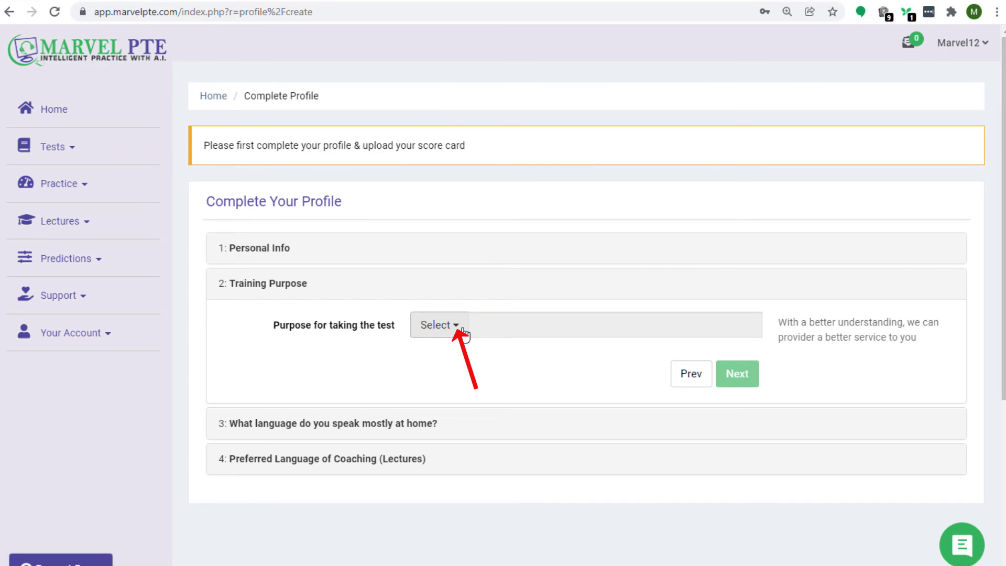
Step: Set purpose to Student Visa with target score 58 (6.5 bands) and continue
left_click(457, 327)
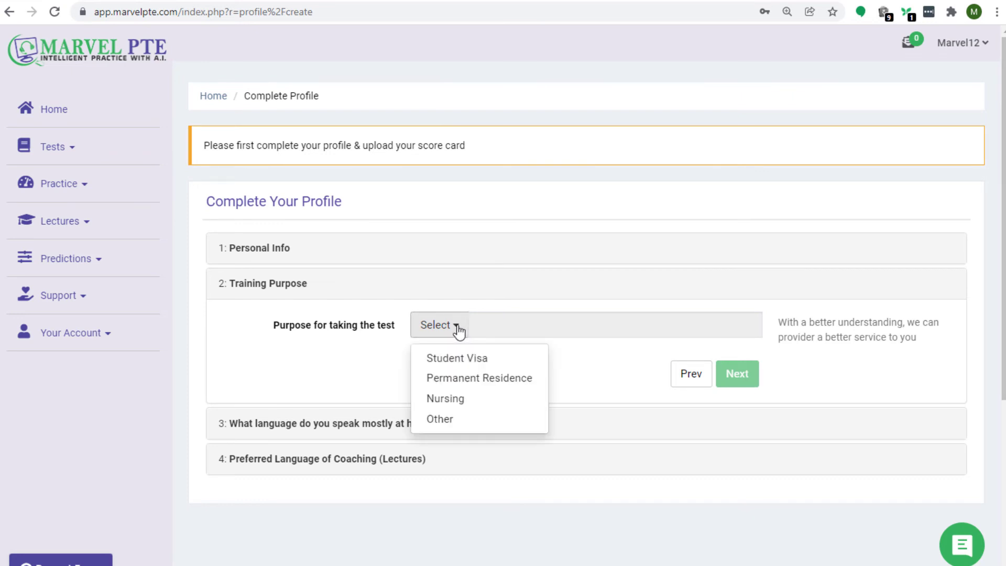
left_click(472, 359)
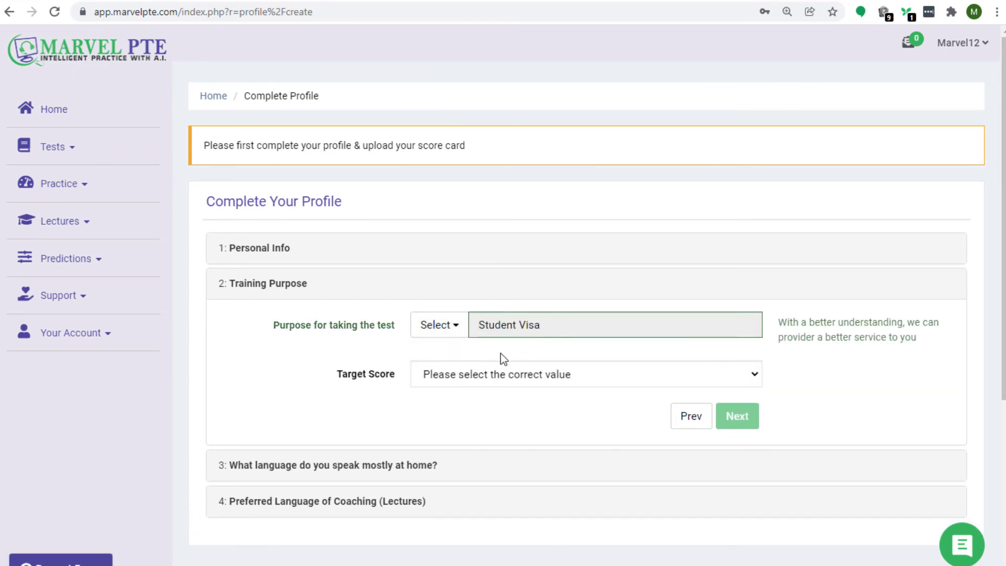
left_click(573, 379)
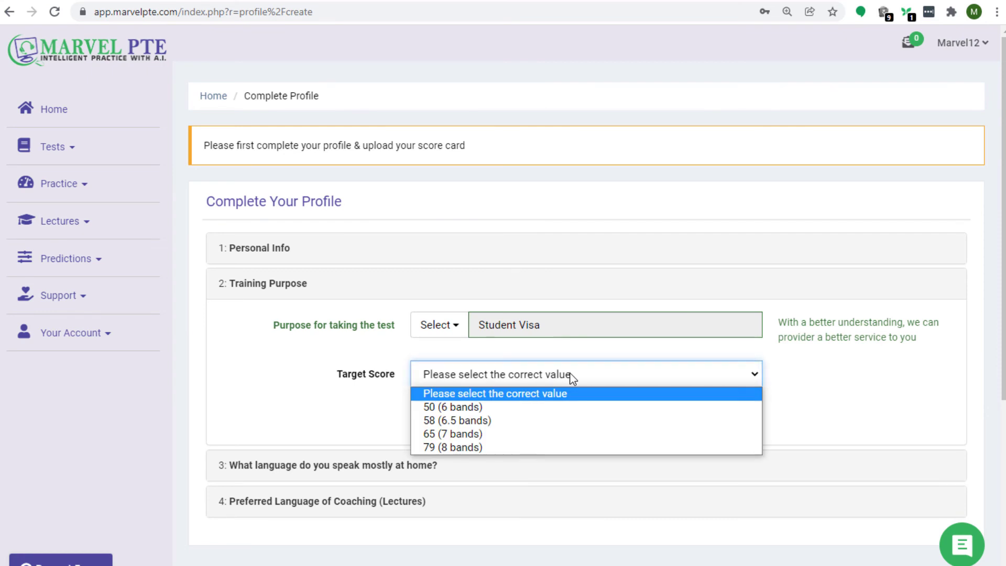
left_click(498, 422)
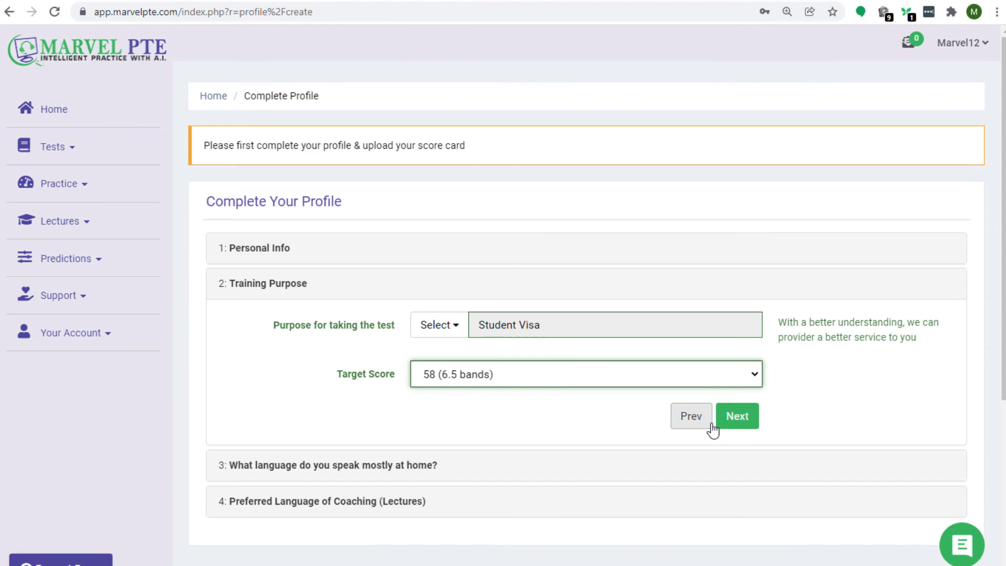
left_click(735, 417)
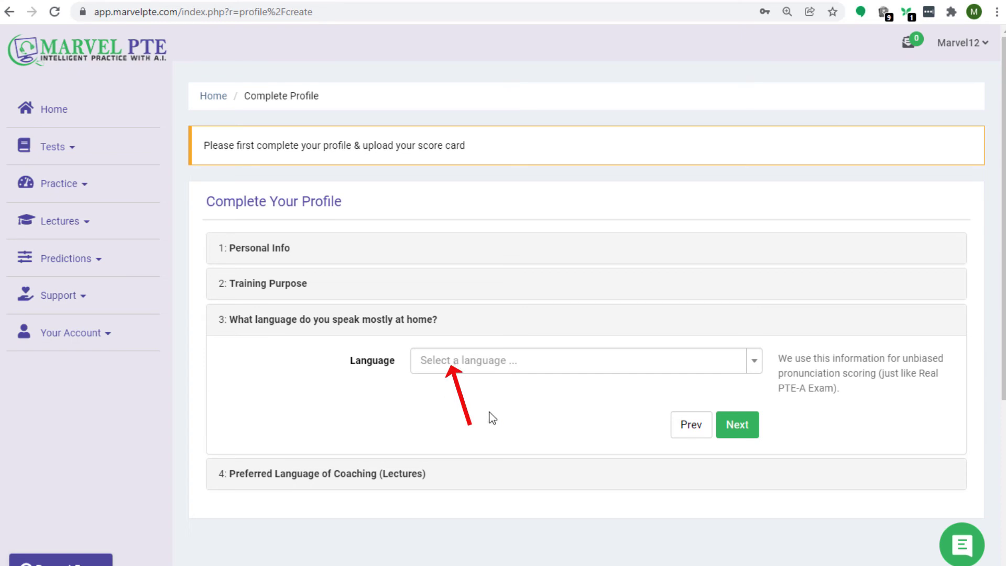
Step: Choose Hindi as the home language and continue to preferred coaching language
left_click(708, 367)
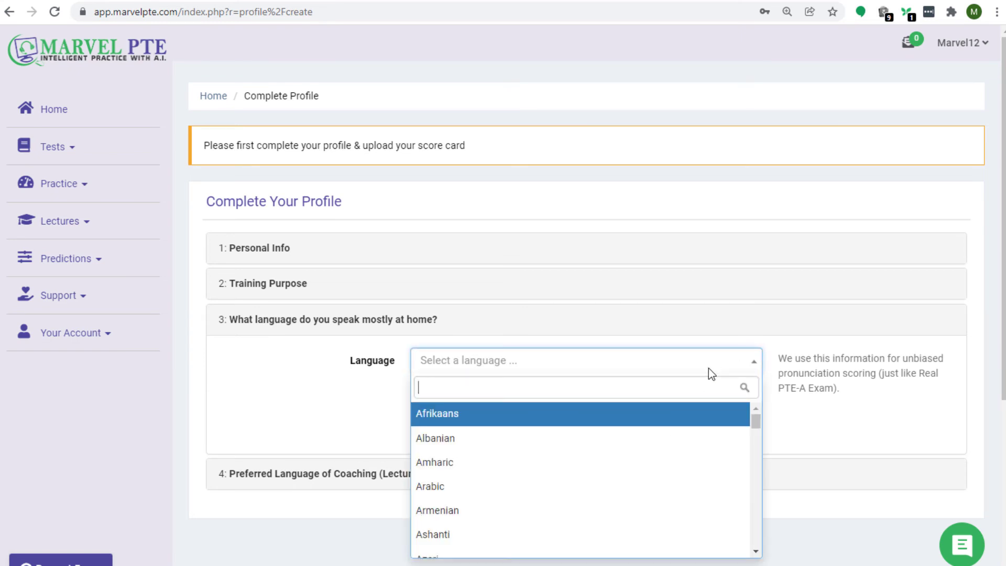
type("hind")
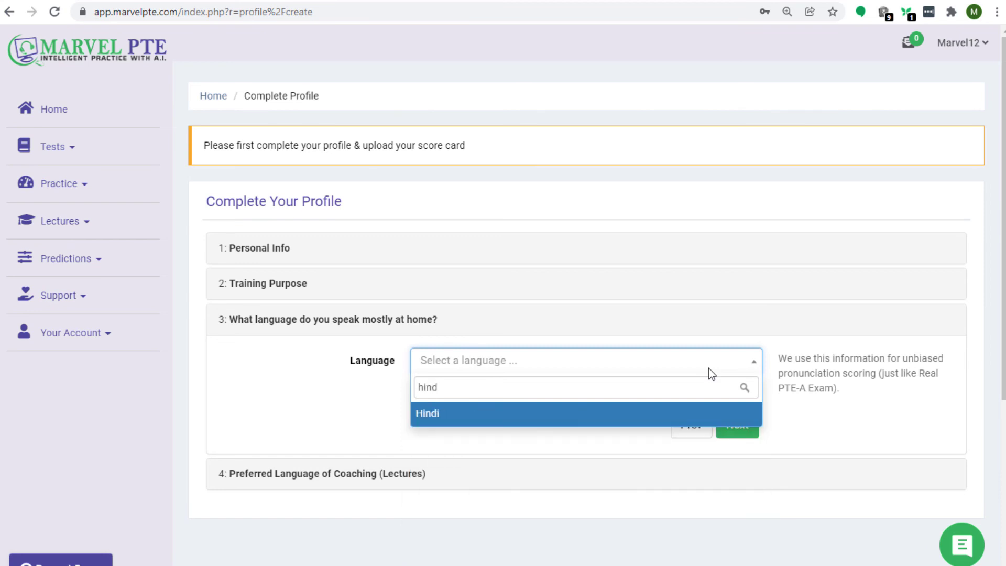
left_click(464, 421)
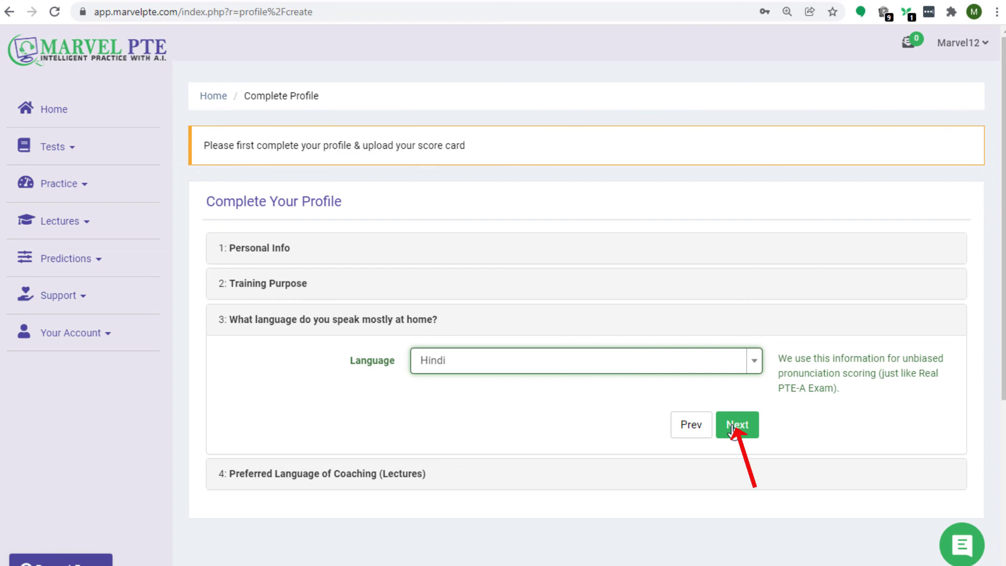
left_click(737, 425)
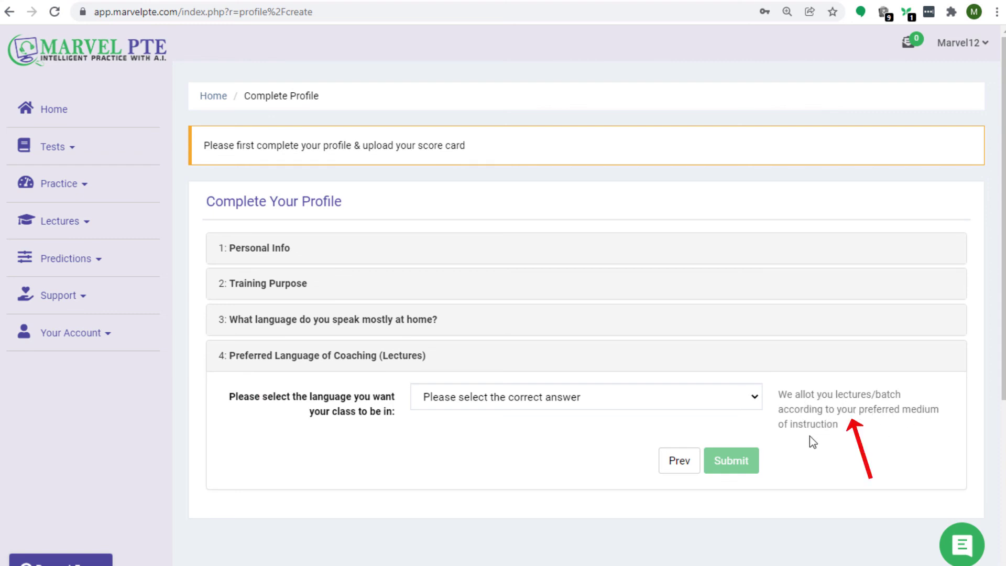
Step: Choose Hindi + English as the coaching language and submit the study profile
left_click(756, 397)
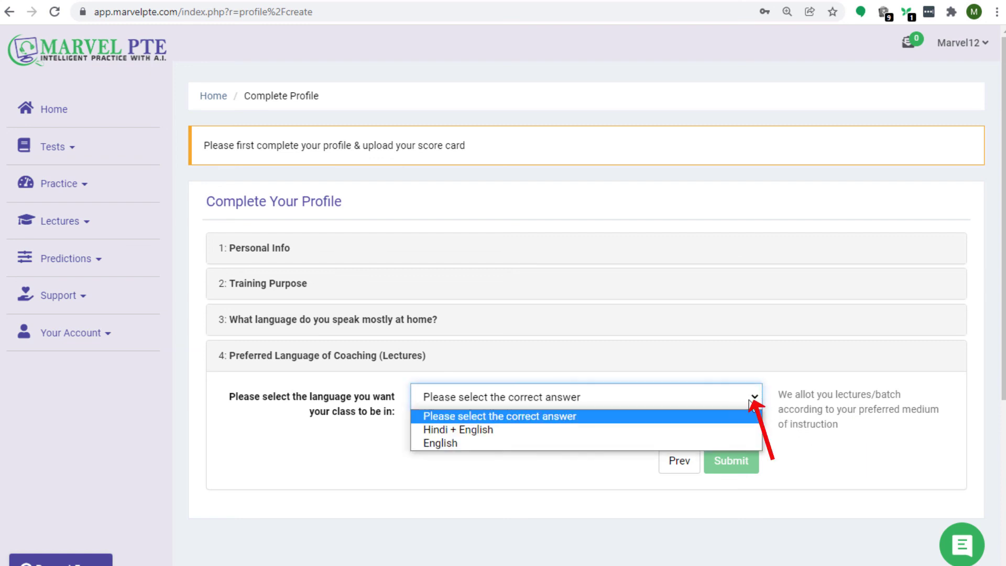
left_click(637, 429)
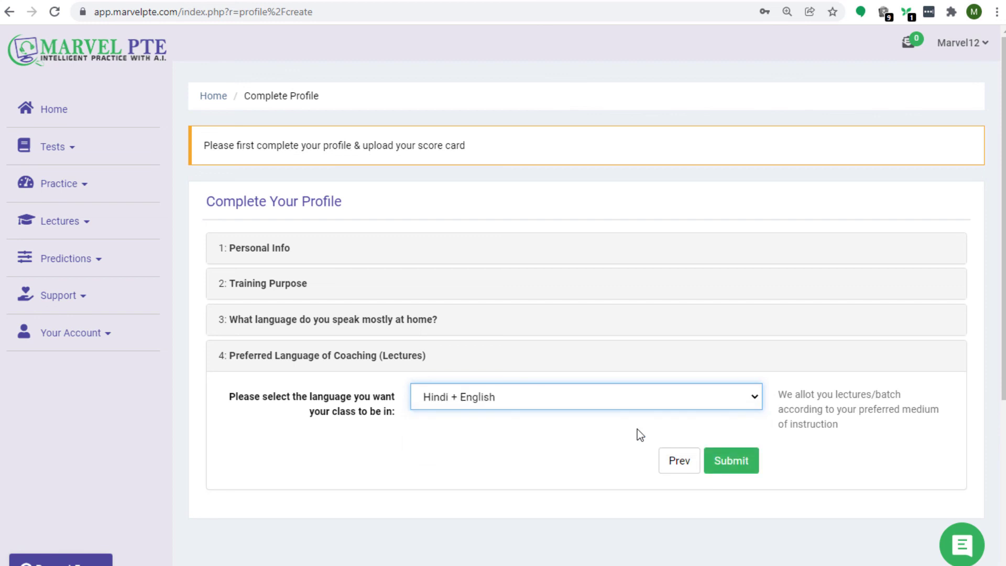
left_click(739, 466)
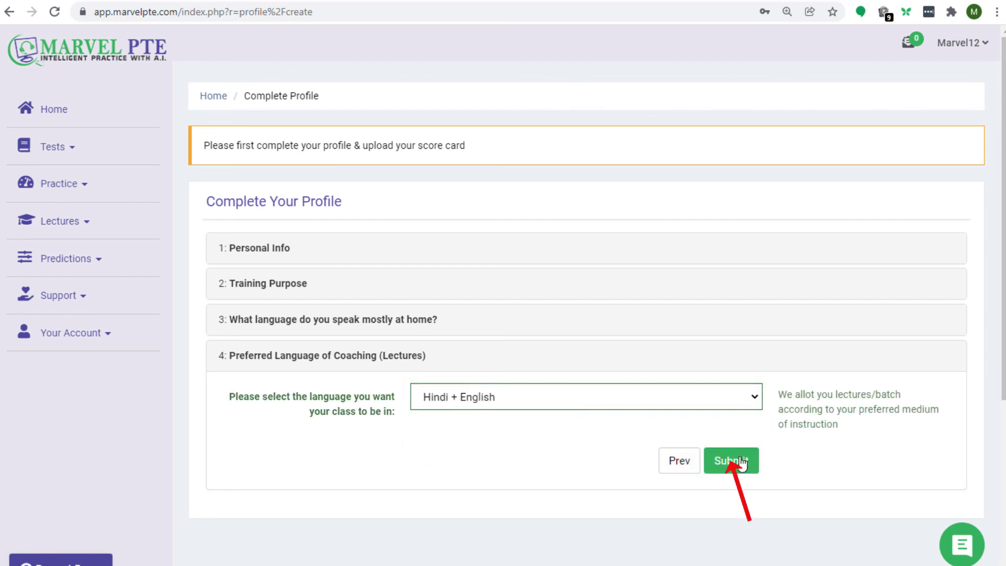